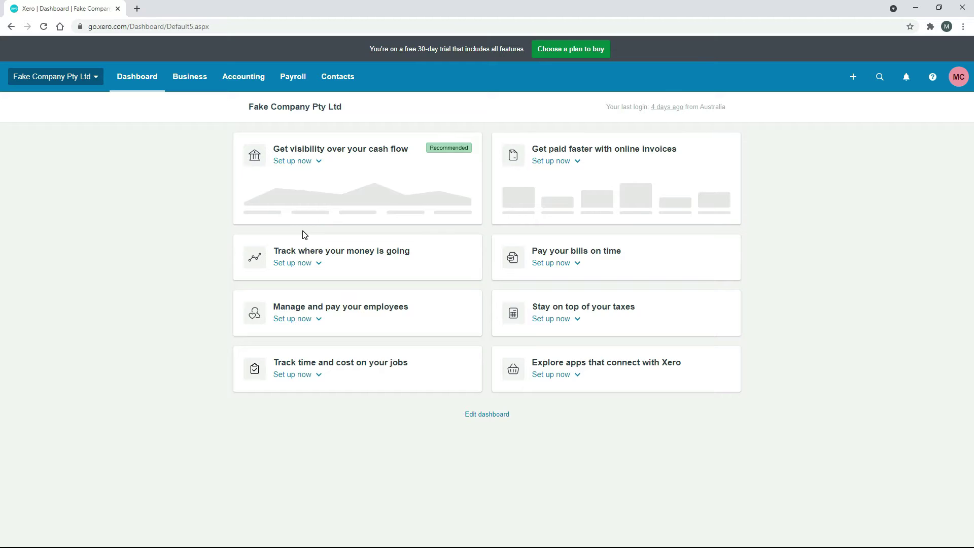
Visit the Chart of accounts, then go to the Bank accounts page, which lists no accounts.
{"action": "left_click", "coordinate": [319, 161]}
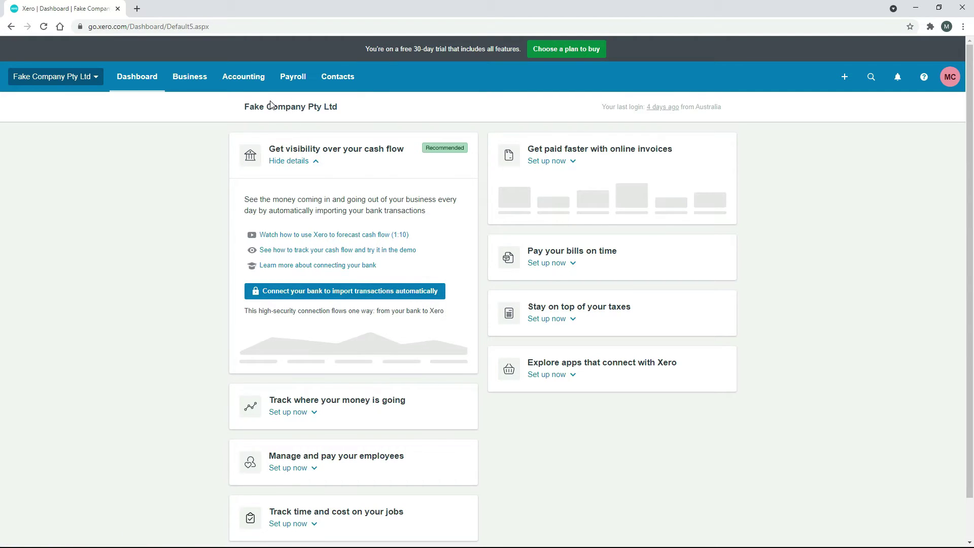
{"action": "left_click", "coordinate": [246, 78]}
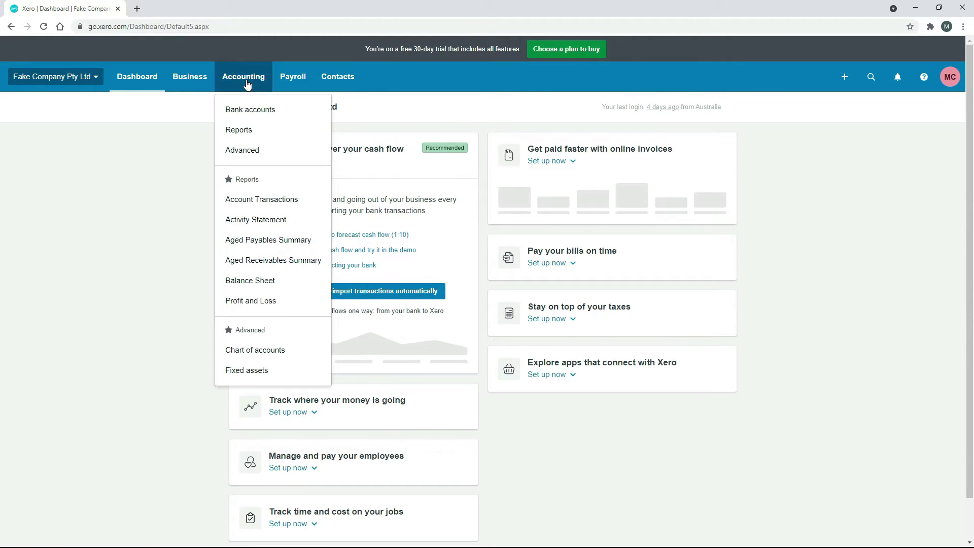
{"action": "left_click", "coordinate": [259, 351]}
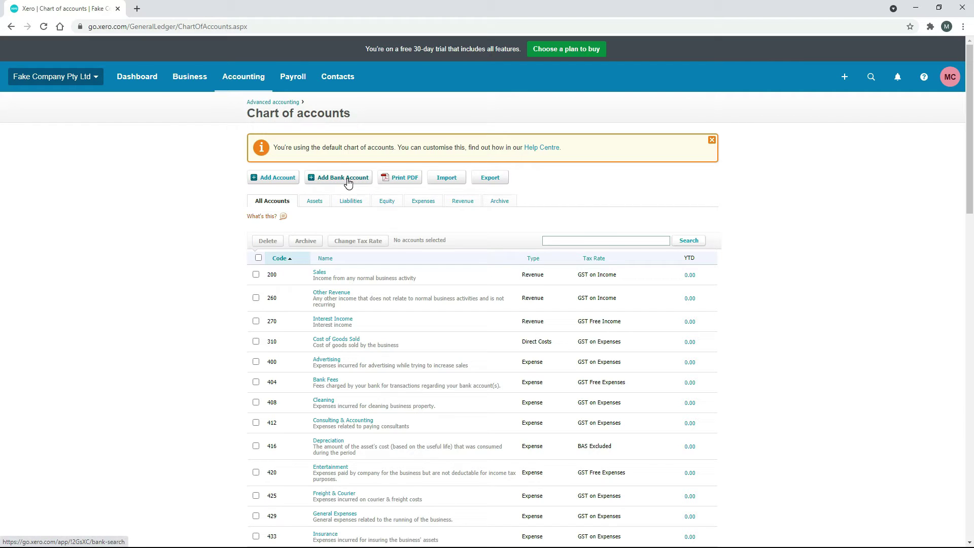
{"action": "left_click", "coordinate": [244, 77]}
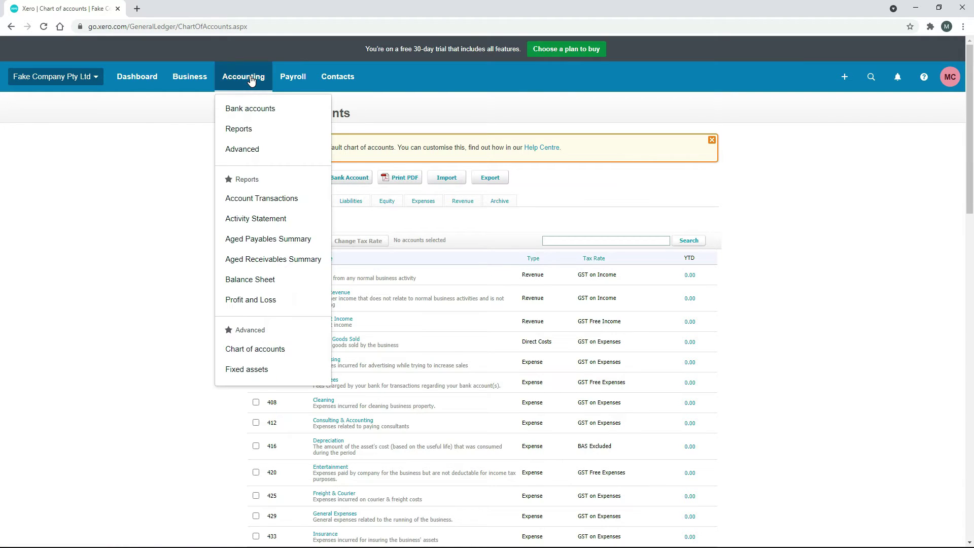
{"action": "left_click", "coordinate": [267, 112]}
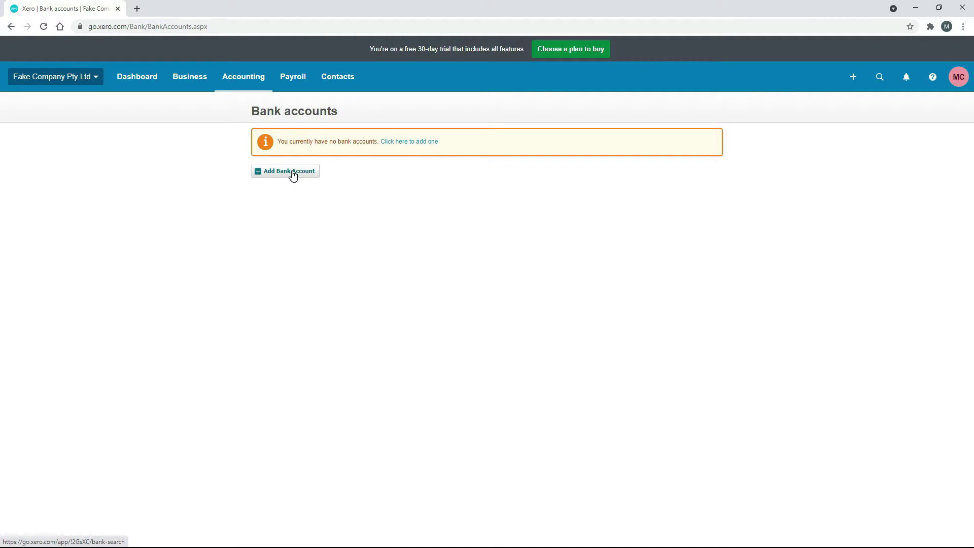
Search banks for 'great' and choose Great Southern Bank - Banking (AU) for a new account.
{"action": "left_click", "coordinate": [293, 174]}
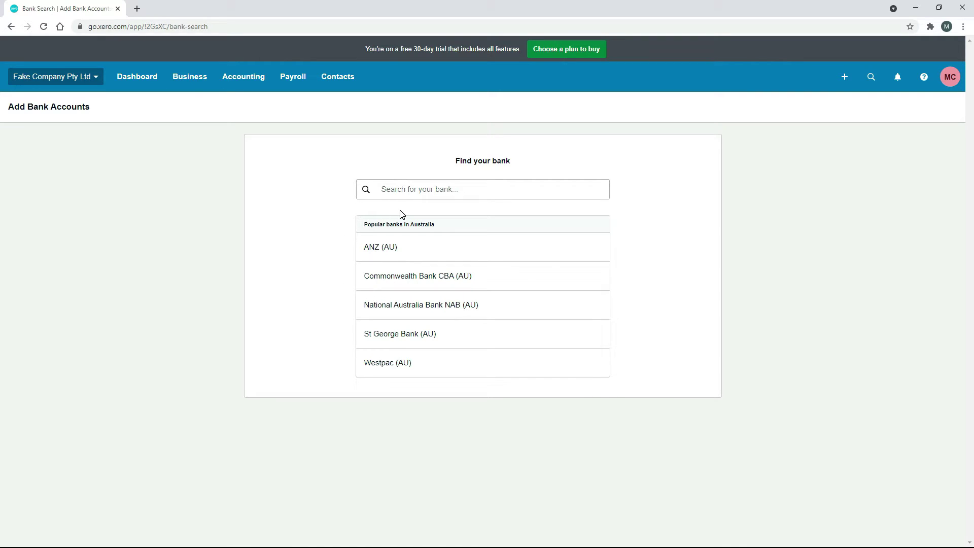
{"action": "left_click", "coordinate": [432, 188]}
{"action": "type", "text": "great"}
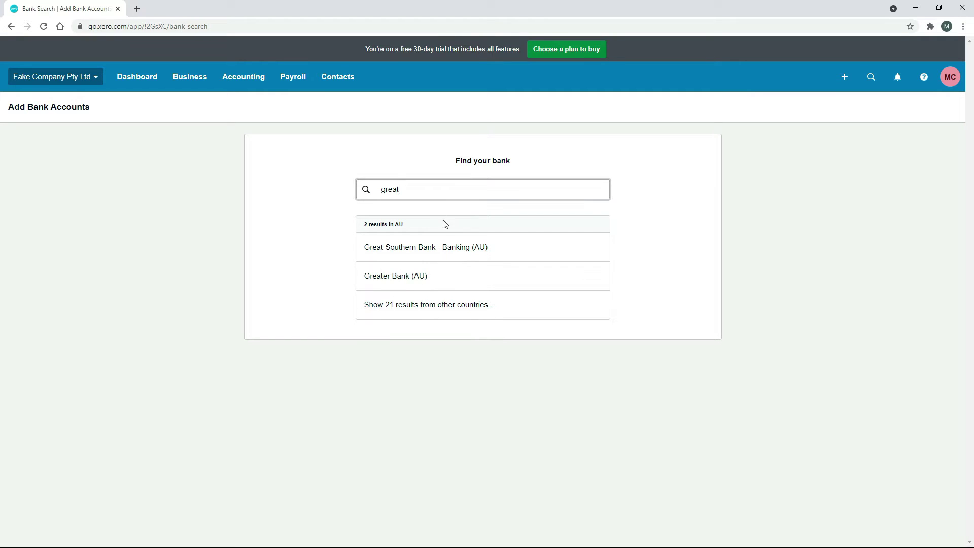
{"action": "left_click", "coordinate": [446, 255]}
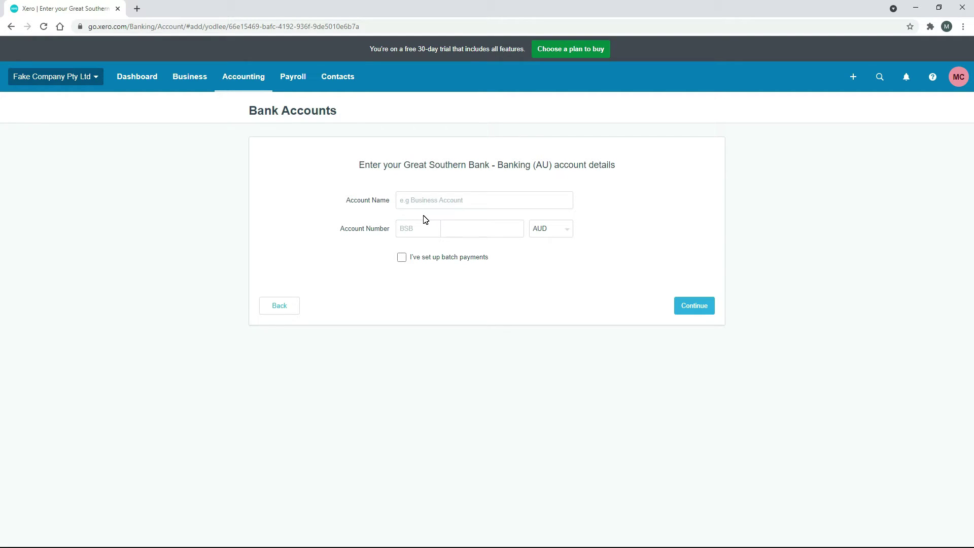
Enter 'Business Account' as the account name and 814-282 as the BSB.
{"action": "left_click", "coordinate": [427, 199]}
{"action": "type", "text": "Business Account"}
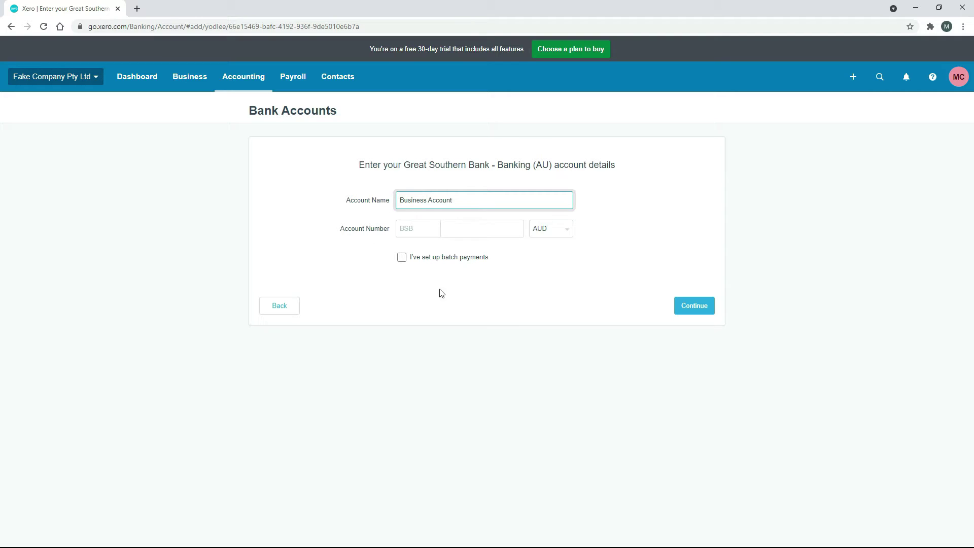
{"action": "left_click", "coordinate": [461, 293]}
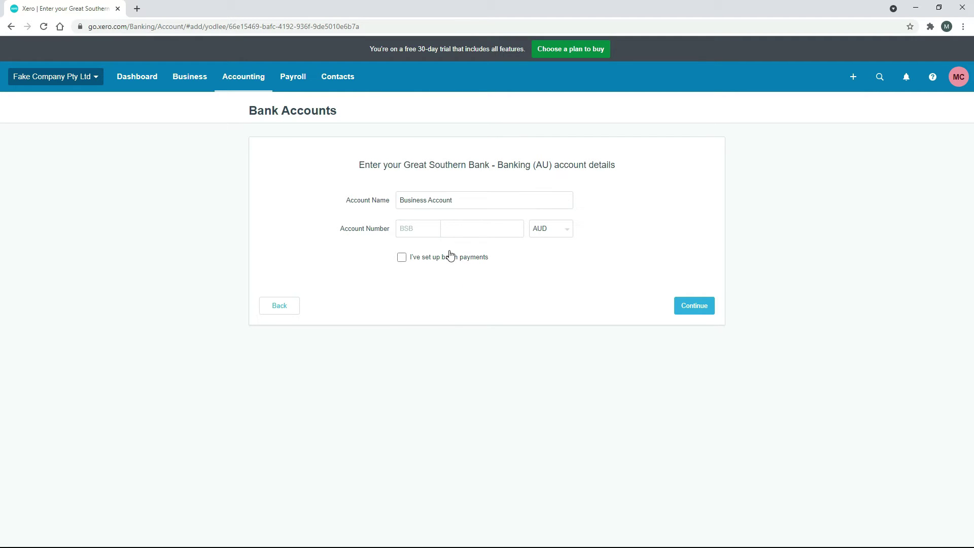
{"action": "type", "text": "814-282"}
Submit the account, supply the bank member number and web access code, accept the terms, and connect.
{"action": "left_click", "coordinate": [694, 310]}
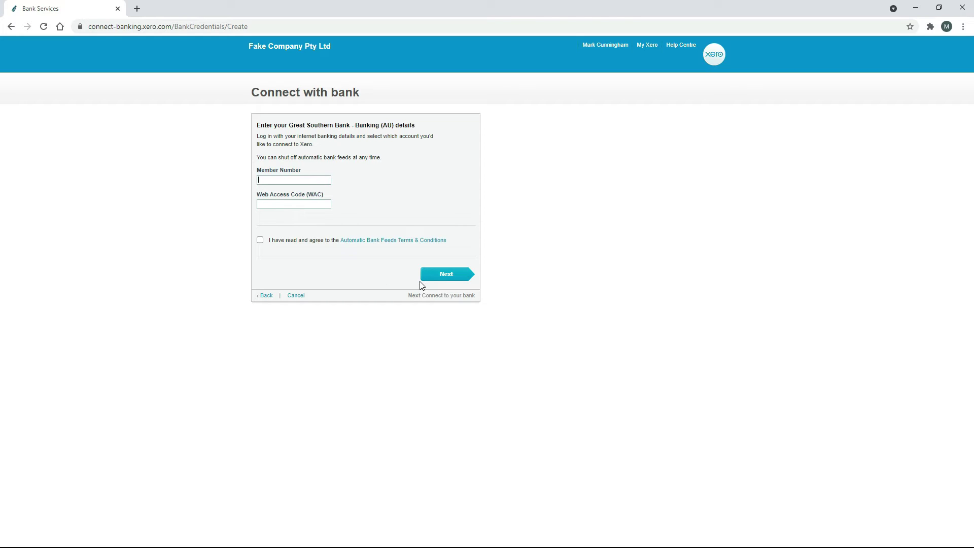
{"action": "key", "text": "Tab"}
{"action": "key", "text": "ctrl+v"}
{"action": "left_click", "coordinate": [259, 240]}
{"action": "left_click", "coordinate": [453, 277]}
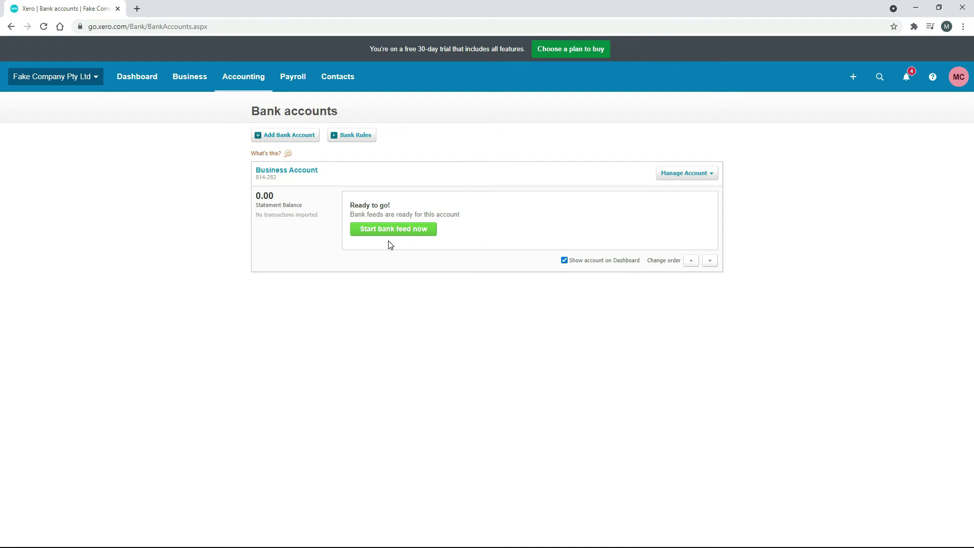
Link the 12,839.00 AUD feed to Business Account, importing all available transactions.
{"action": "left_click", "coordinate": [398, 231]}
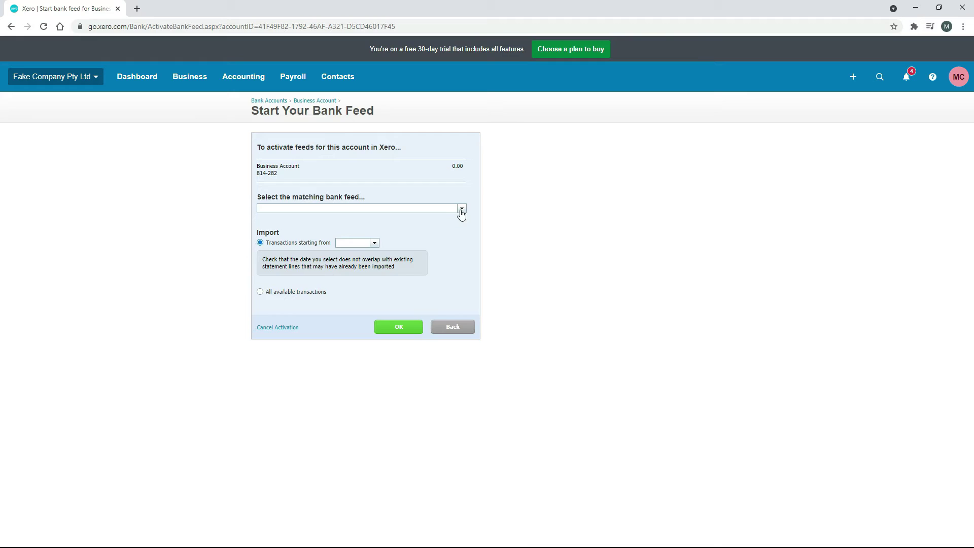
{"action": "left_click", "coordinate": [461, 208]}
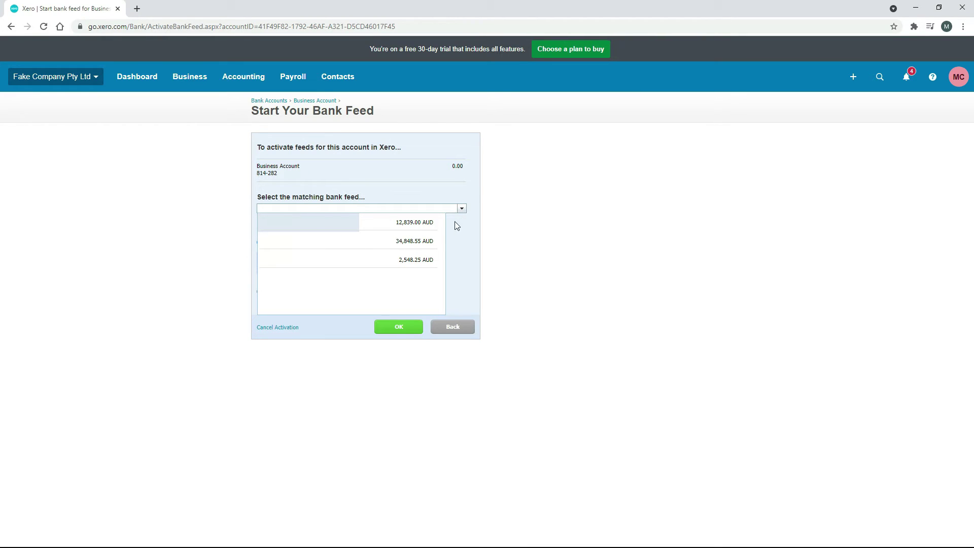
{"action": "left_click", "coordinate": [420, 225]}
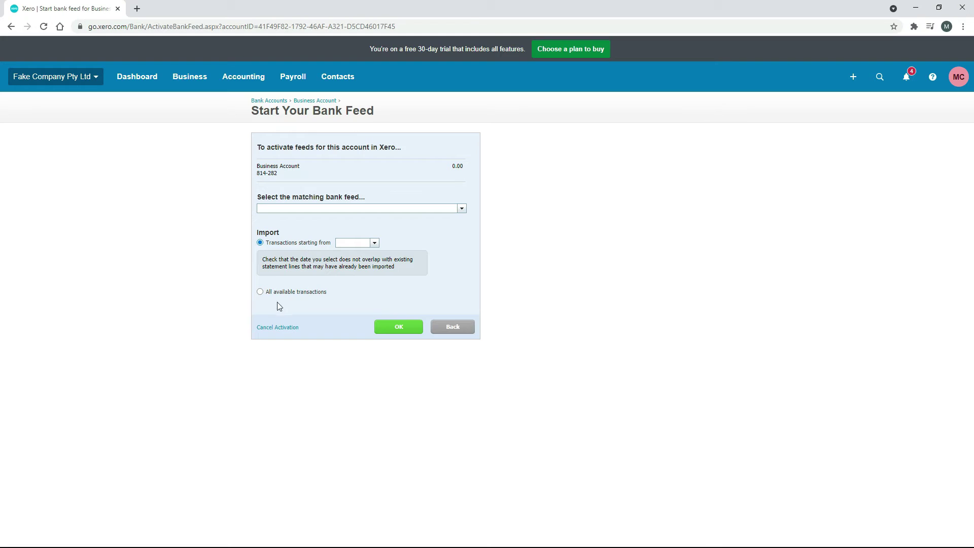
{"action": "left_click", "coordinate": [260, 293]}
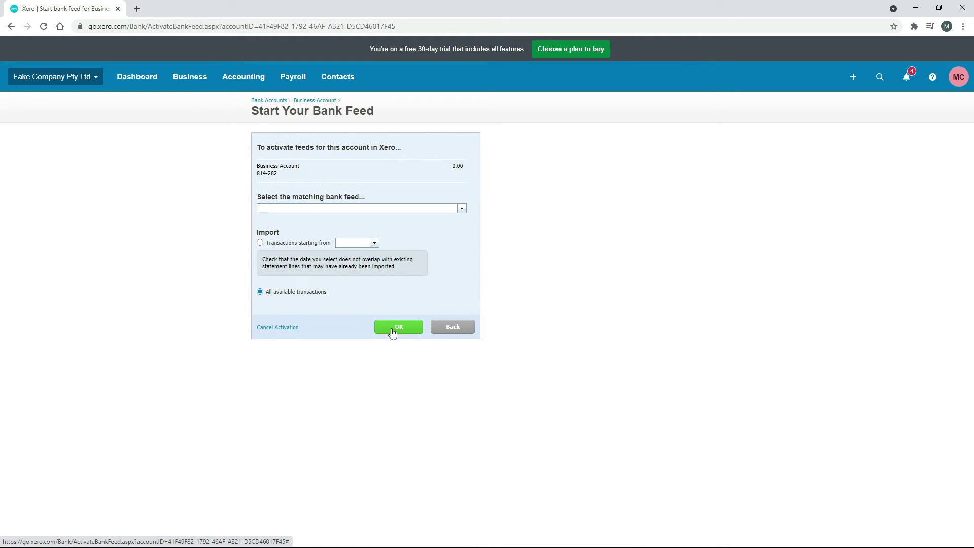
{"action": "left_click", "coordinate": [392, 330]}
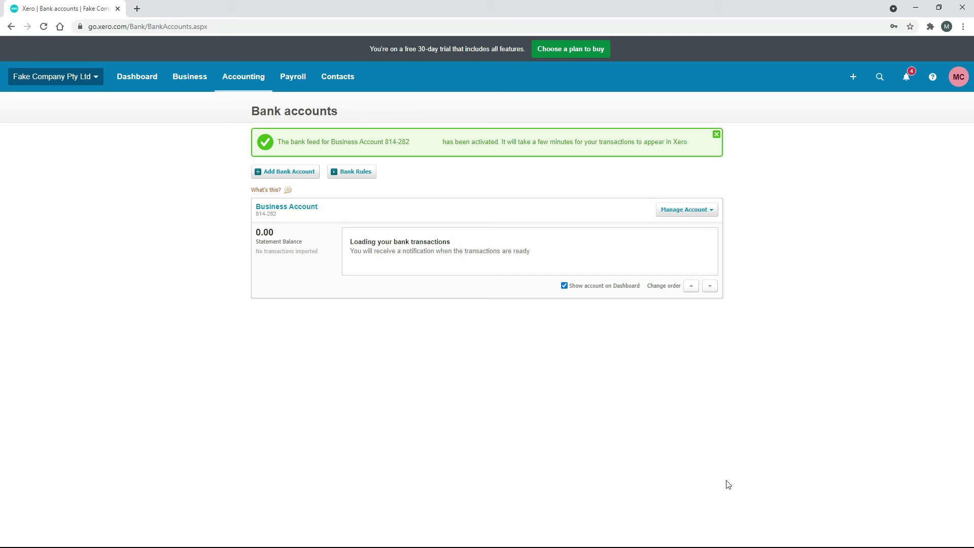
Add an ANZ (AU) Everyday (day-to-day) account named 'Offset Account' and save it.
{"action": "left_click", "coordinate": [279, 171]}
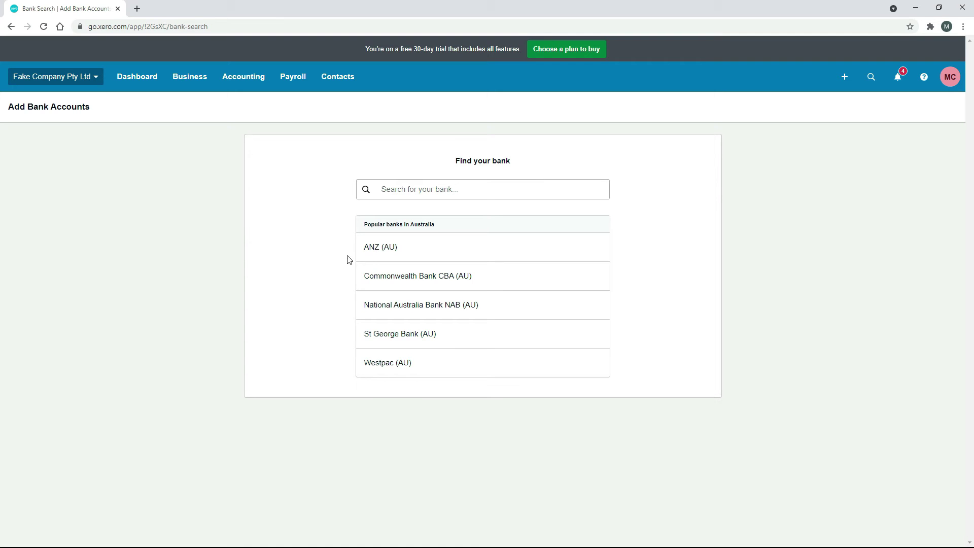
{"action": "left_click", "coordinate": [406, 253]}
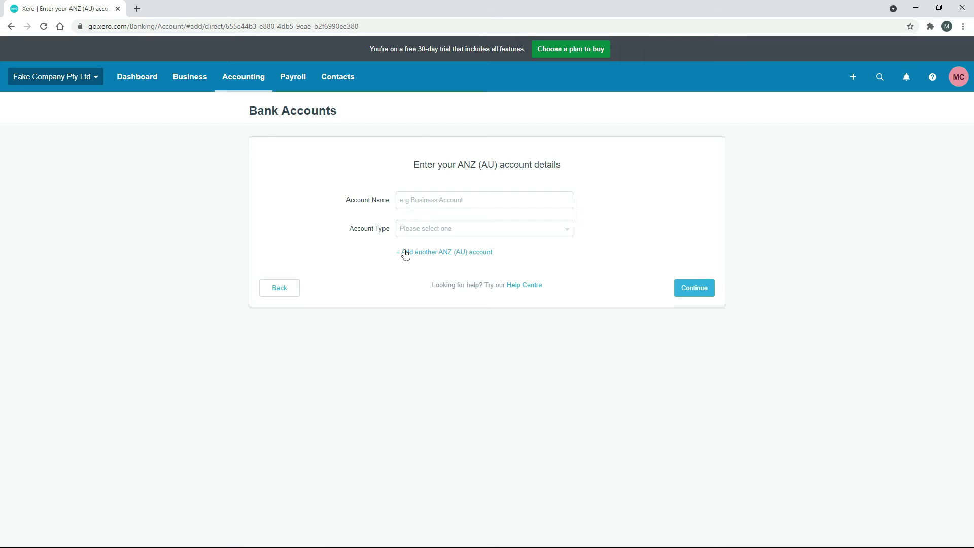
{"action": "left_click", "coordinate": [415, 202]}
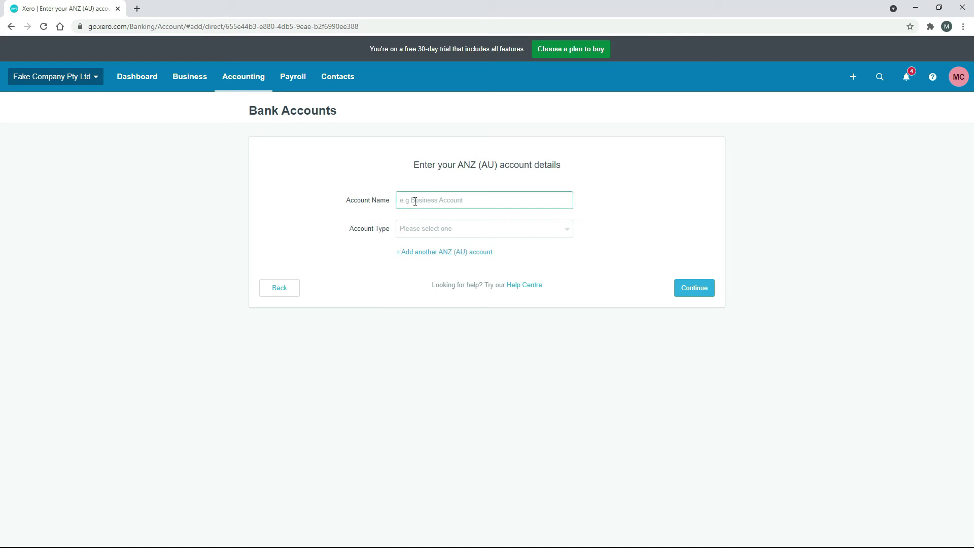
{"action": "type", "text": "Offset Account"}
{"action": "left_click", "coordinate": [566, 232]}
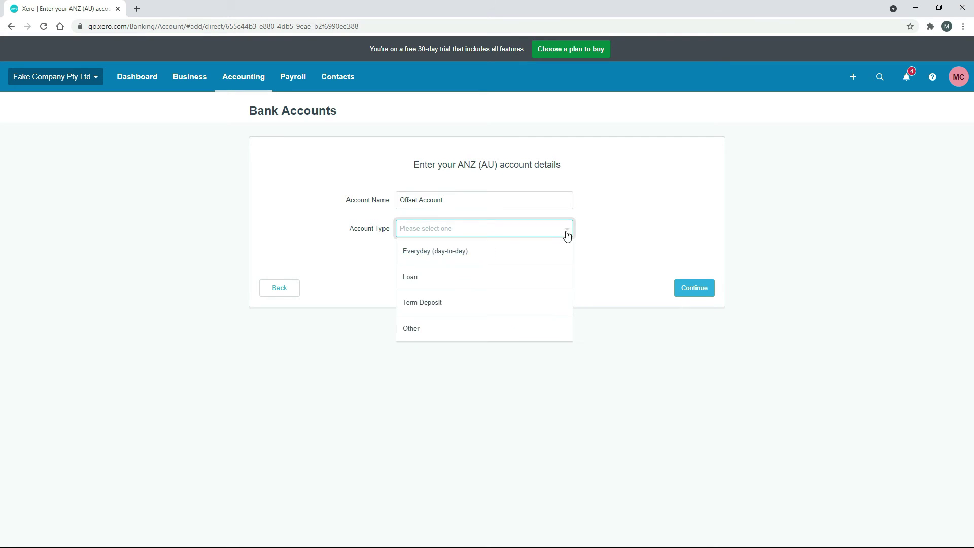
{"action": "left_click", "coordinate": [524, 254]}
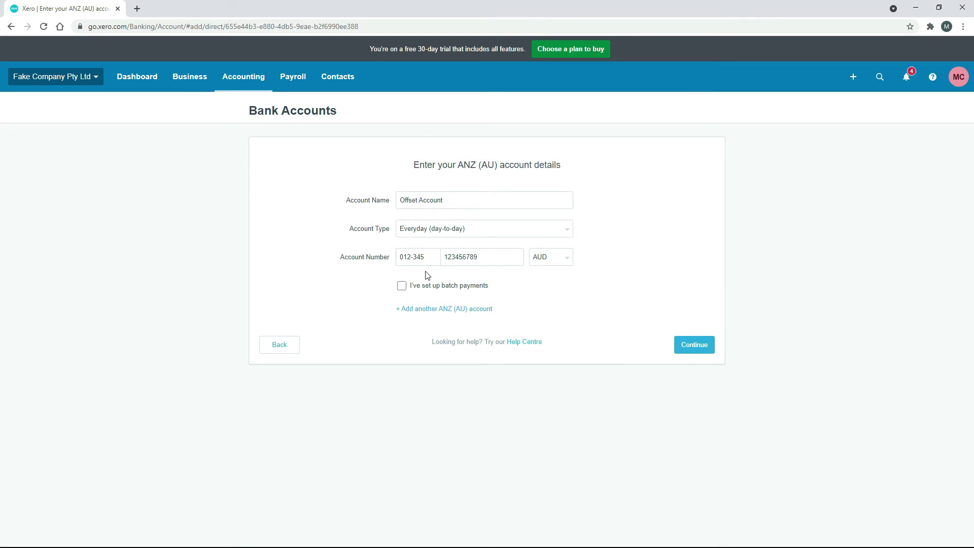
{"action": "left_click", "coordinate": [694, 346]}
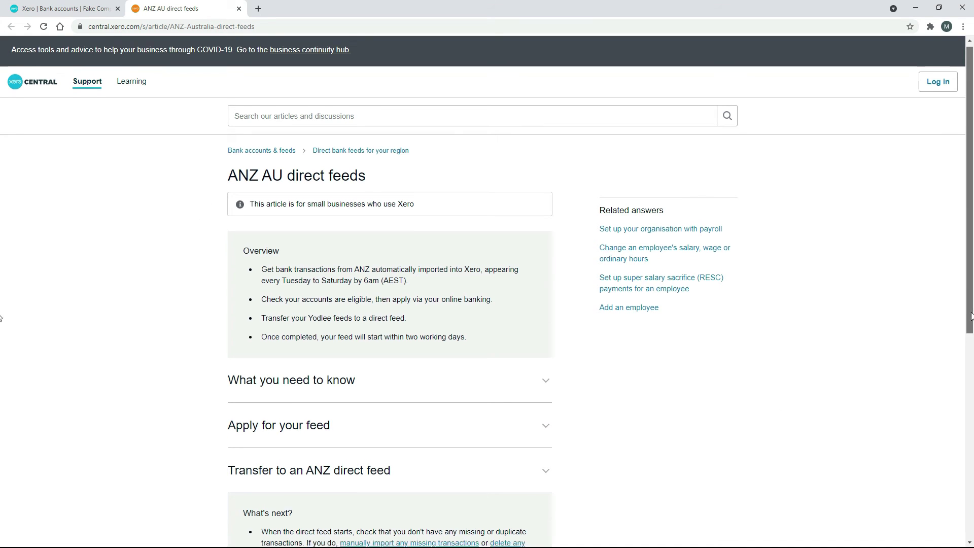
Expand 'Apply for your feed' in the ANZ article and follow the activate-your-bank-feed link.
{"action": "left_click_drag", "start_coordinate": [972, 312], "coordinate": [972, 376]}
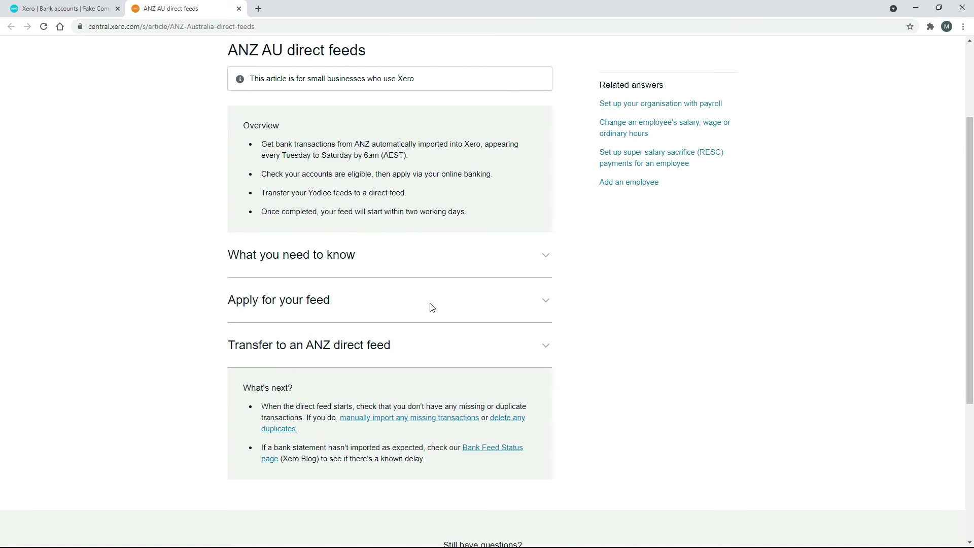
{"action": "left_click", "coordinate": [546, 302]}
{"action": "scroll", "coordinate": [558, 409], "scroll_direction": "down", "scroll_amount": 3}
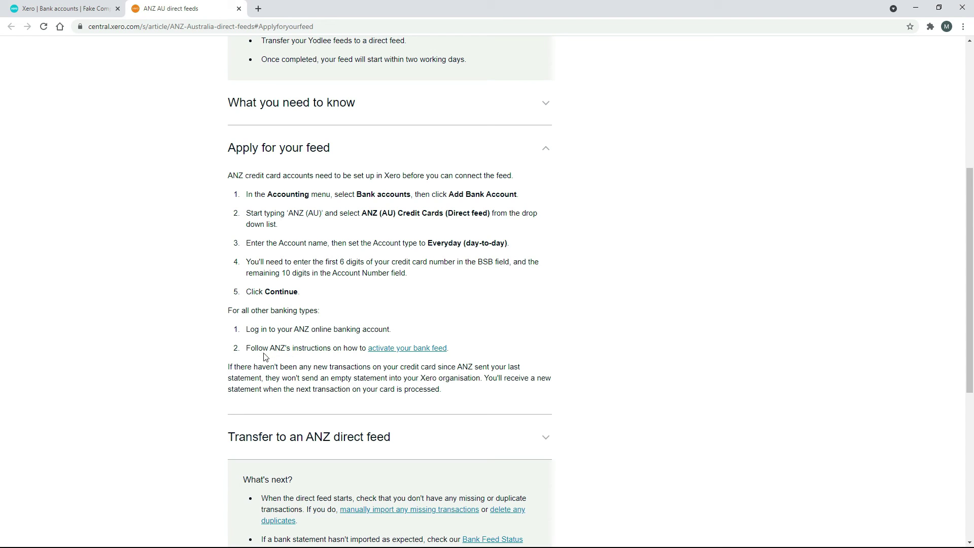
{"action": "left_click", "coordinate": [420, 349]}
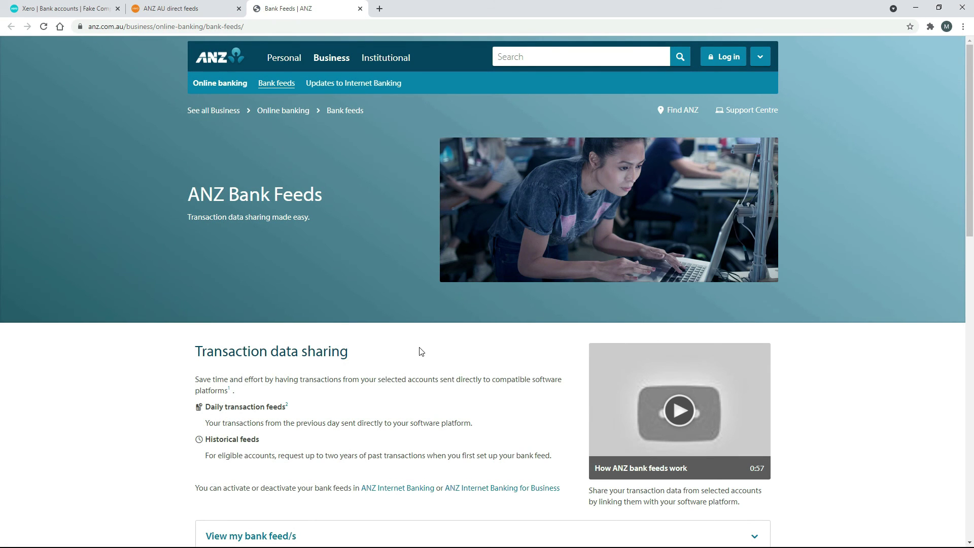
Scroll ANZ's Bank Feeds page down to the view, activate and deactivate sections.
{"action": "left_click_drag", "start_coordinate": [970, 205], "coordinate": [970, 228]}
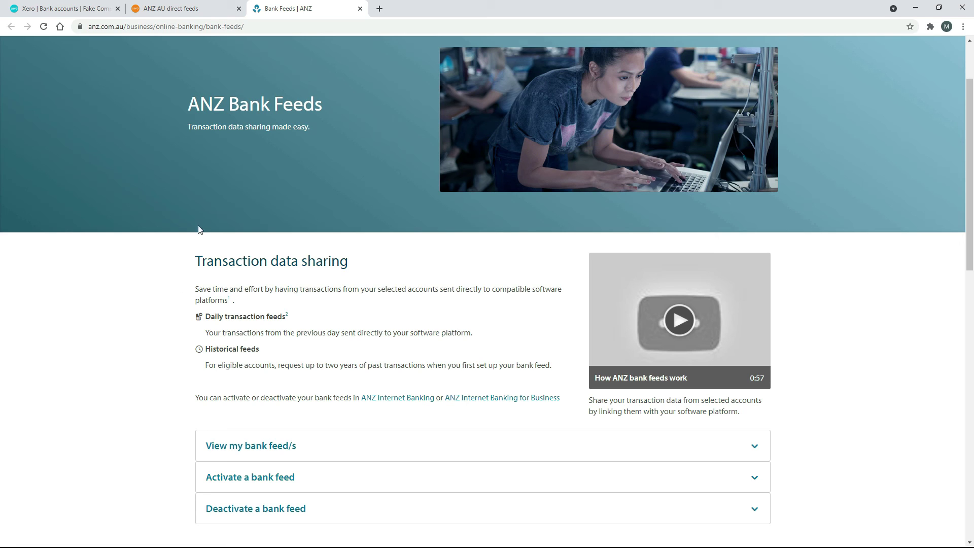
Switch back to the Xero tab to see Offset Account listed with a 0.00 balance.
{"action": "left_click", "coordinate": [80, 8]}
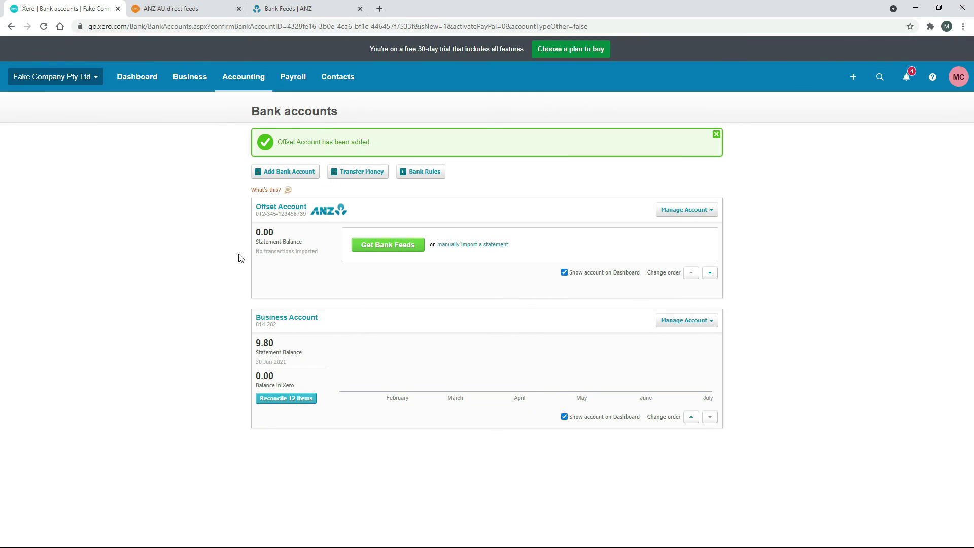